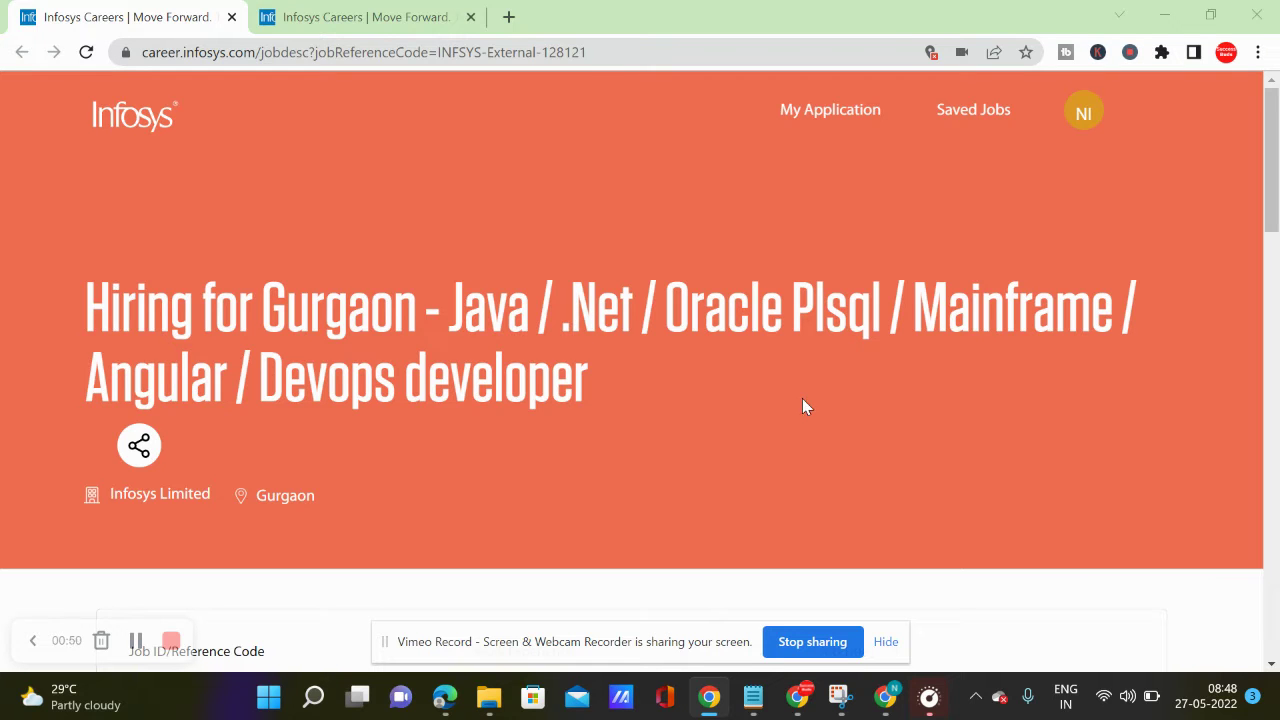
Scroll down to the Job ID card showing 3 Years and above experience and Bachelor of Engineering
scroll(675, 403, "down", 1)
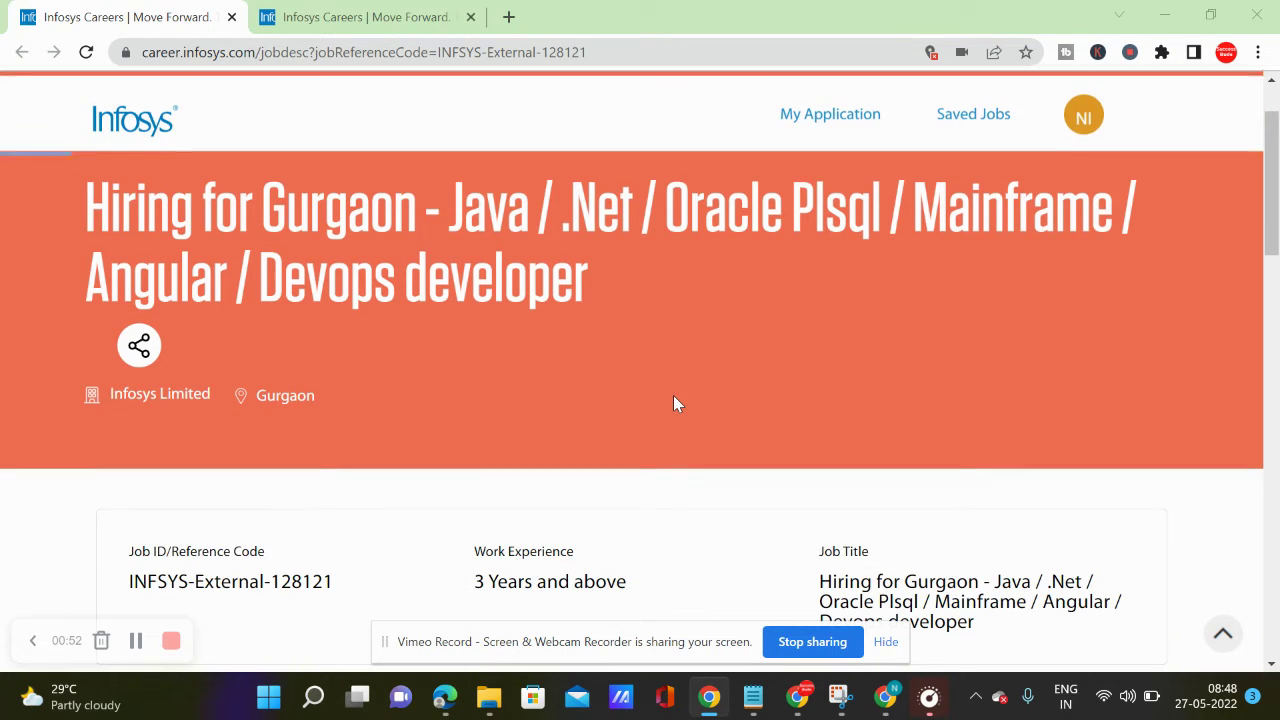
scroll(675, 403, "down", 1)
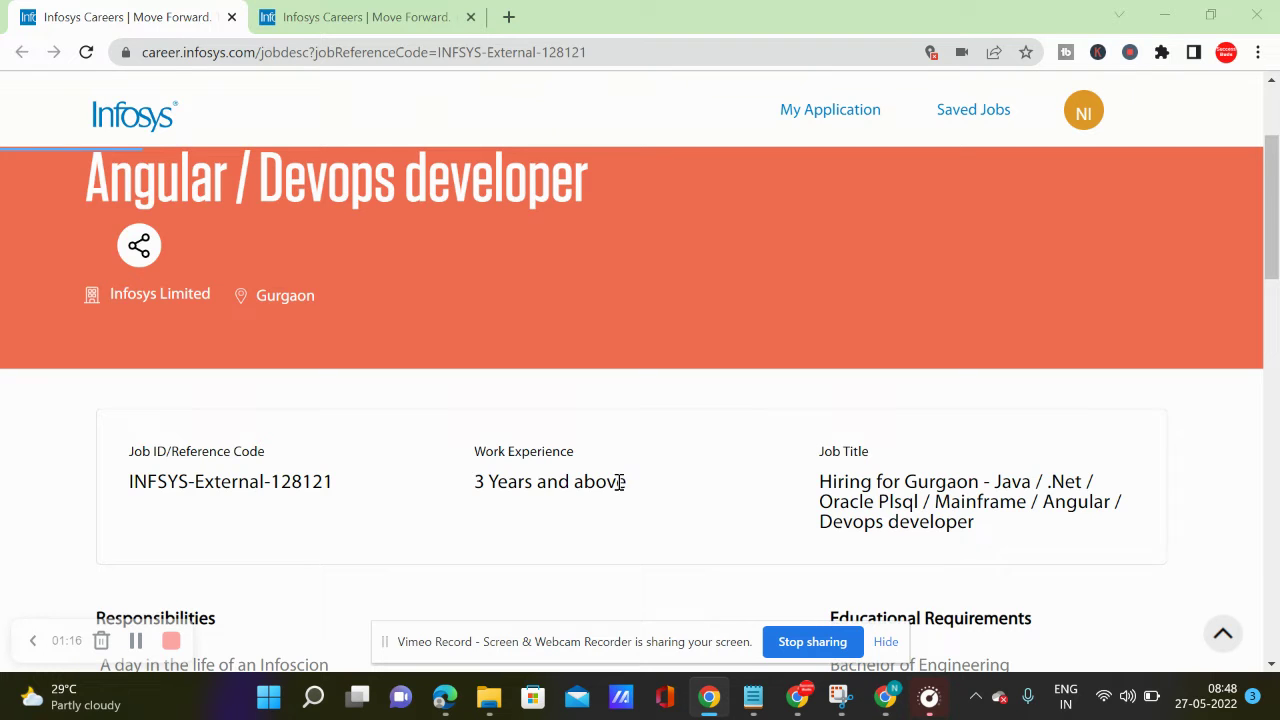
scroll(600, 465, "up", 1)
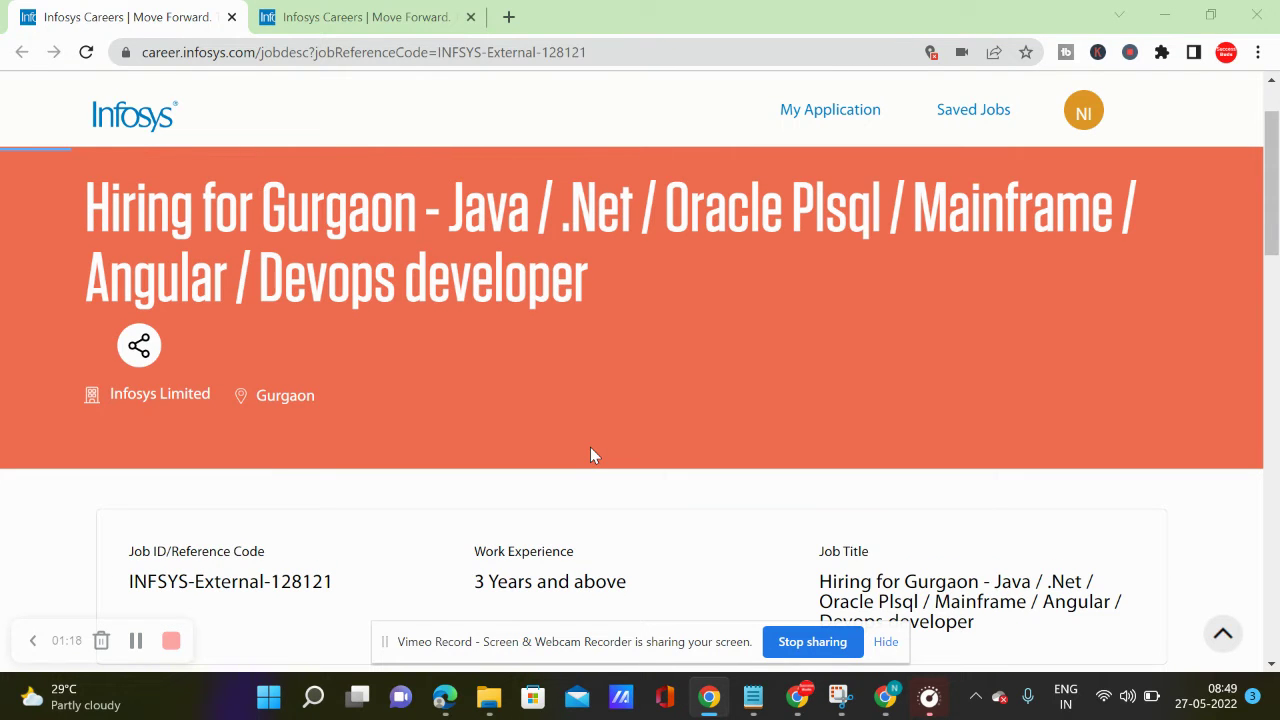
scroll(590, 455, "down", 2)
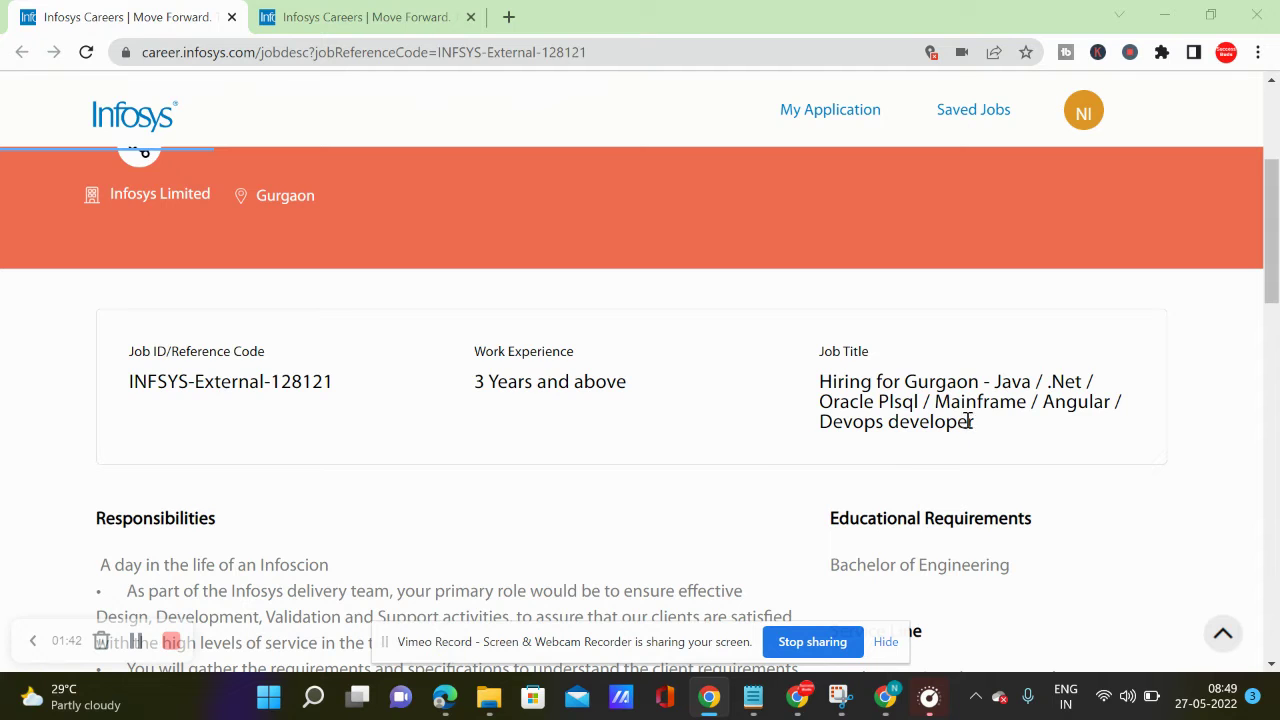
Scroll through Responsibilities and Service Line to the Additional Responsibilities list
scroll(510, 495, "down", 2)
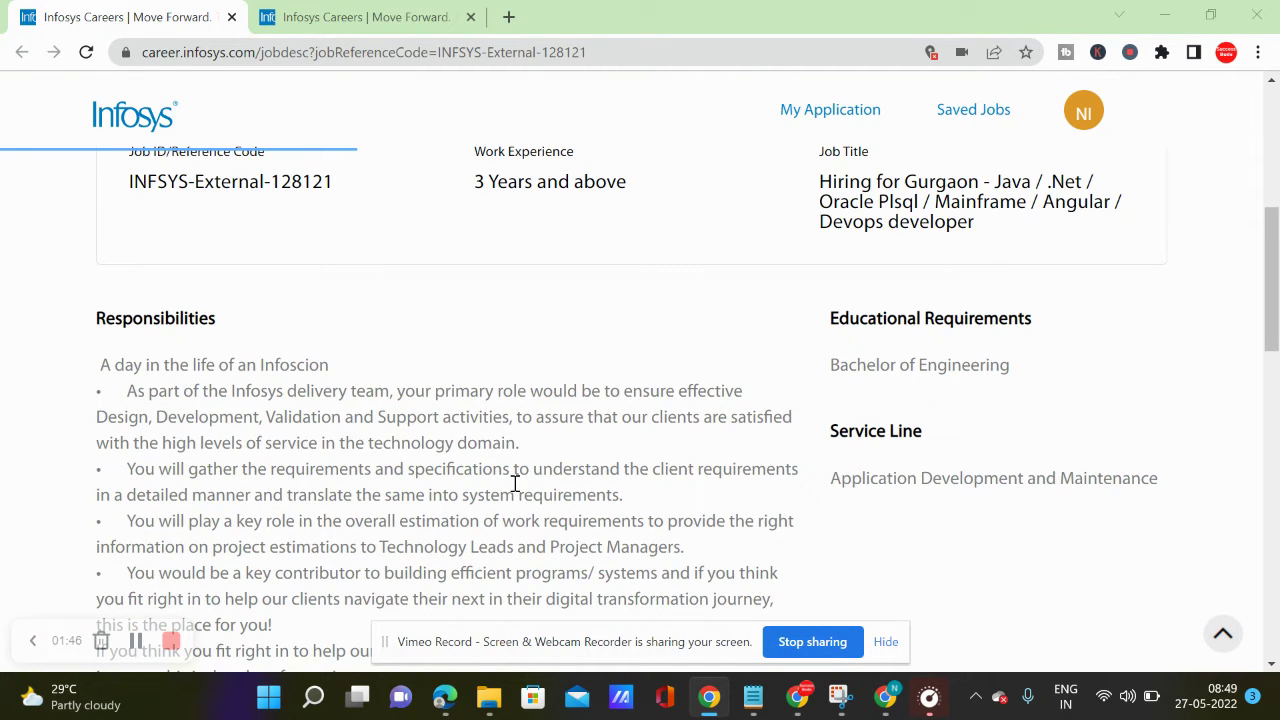
scroll(514, 484, "down", 5)
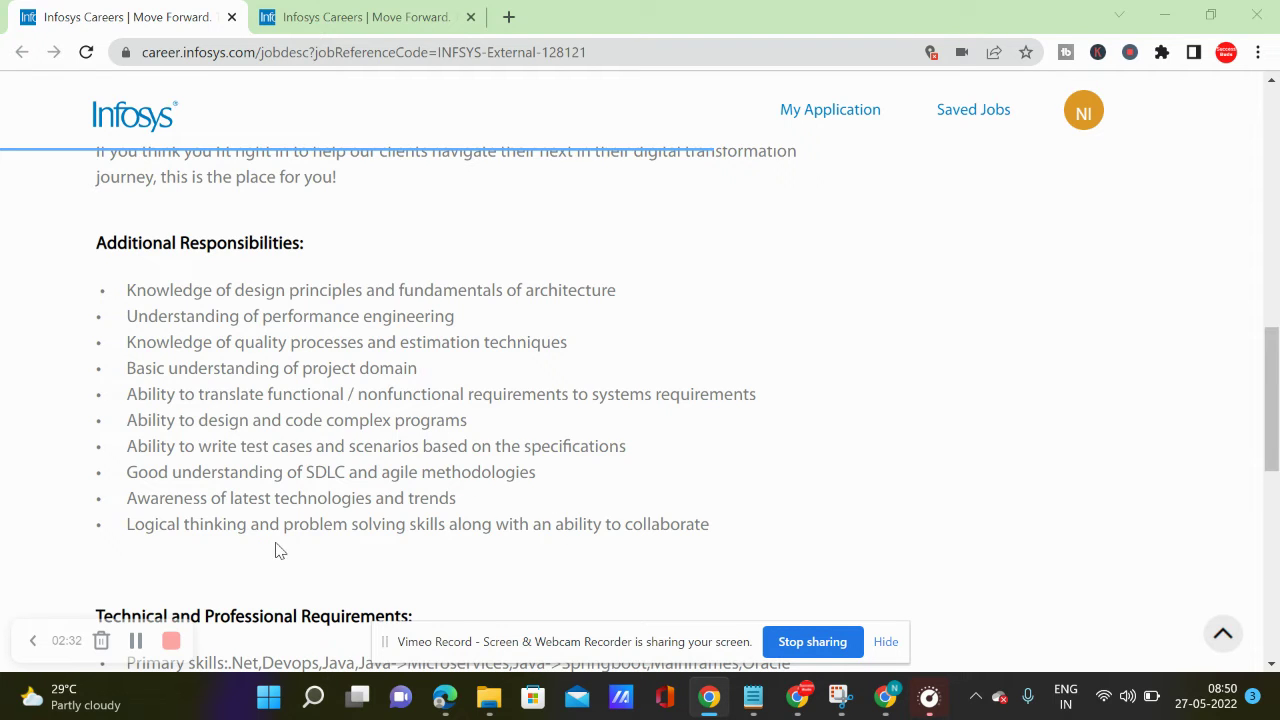
Scroll to Technical and Professional Requirements and the Preferred Skills starting with Devops, Oracle PL/SQL, Java
scroll(452, 524, "down", 1)
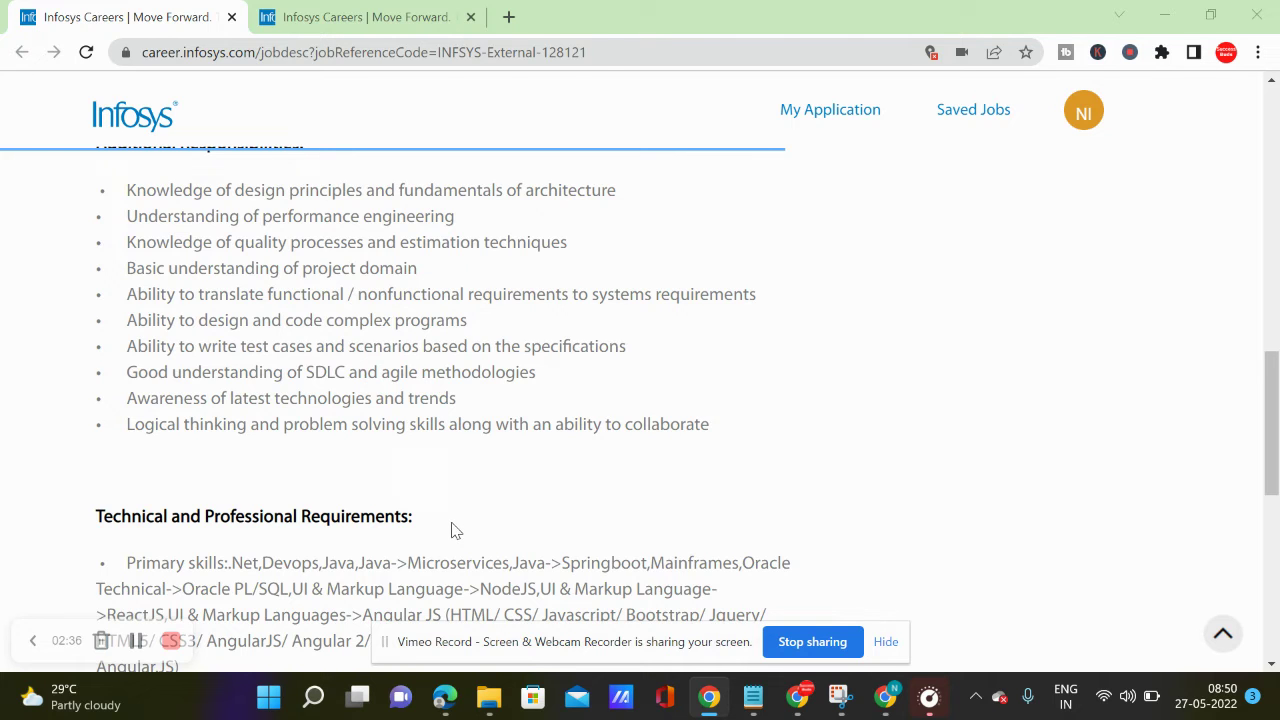
scroll(466, 510, "down", 1)
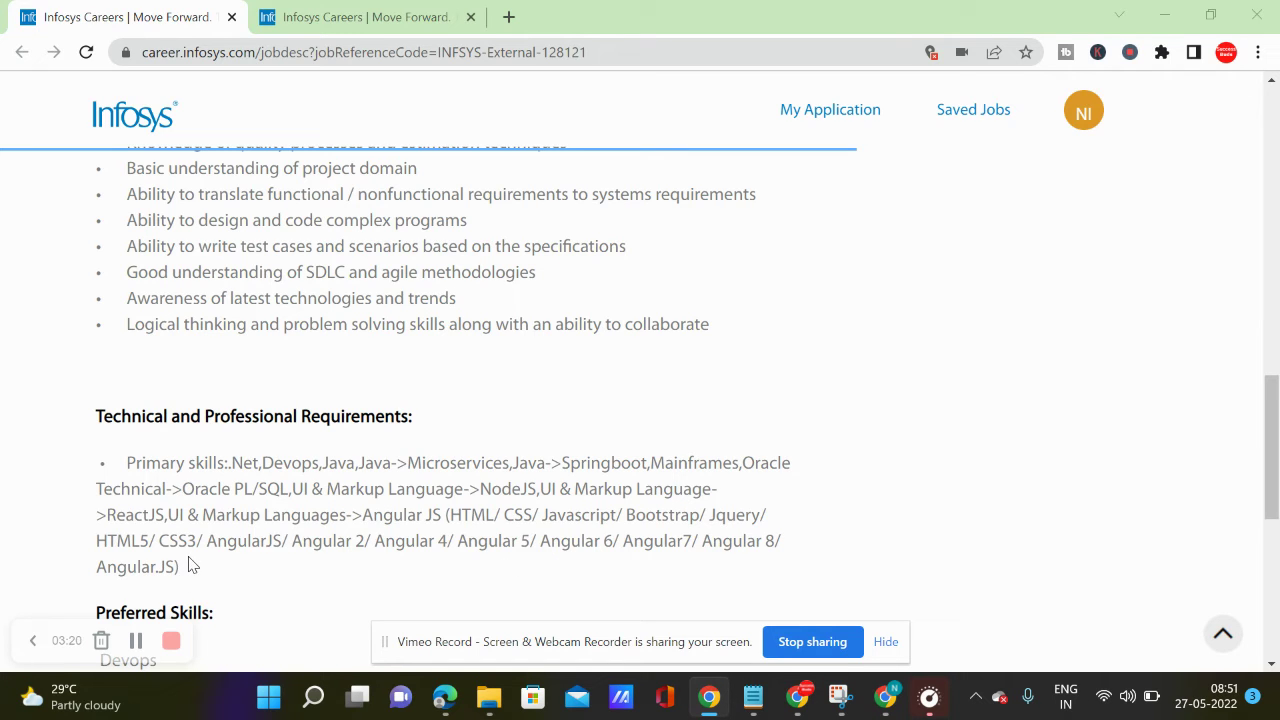
scroll(190, 461, "down", 1)
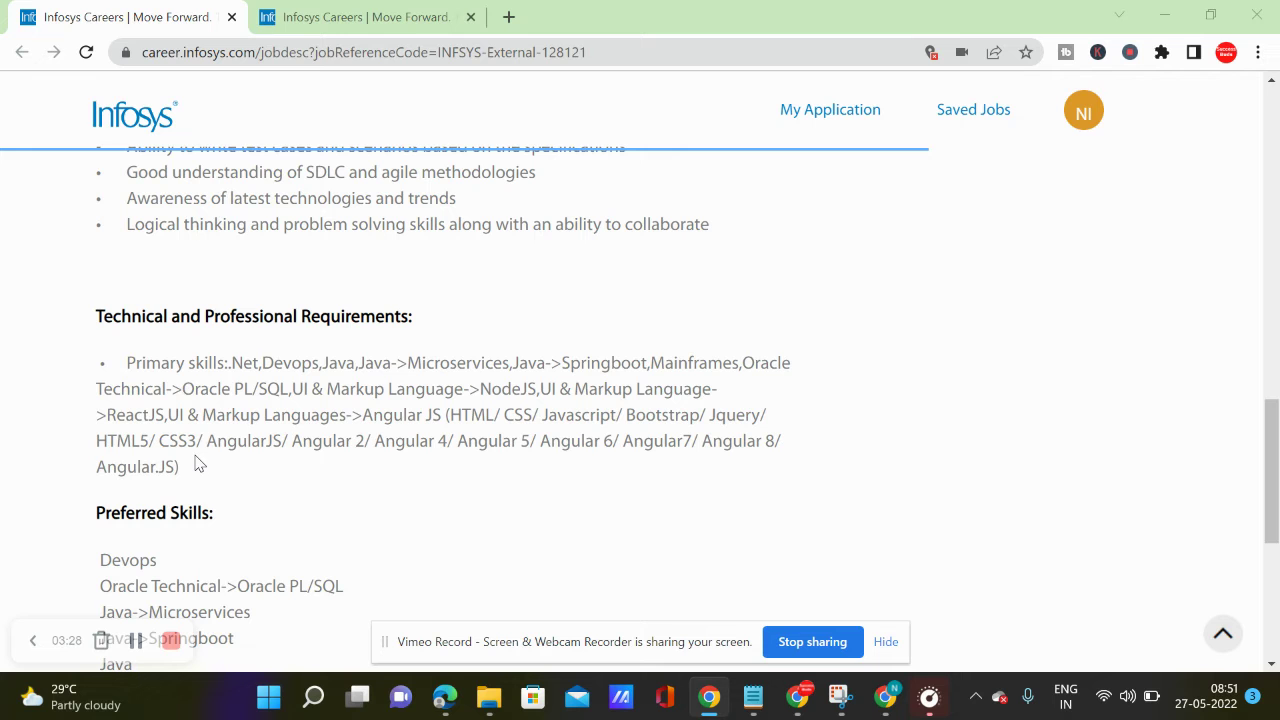
Scroll back up to Responsibilities, then down to the posting's end with the APPLY button
scroll(201, 467, "down", 2)
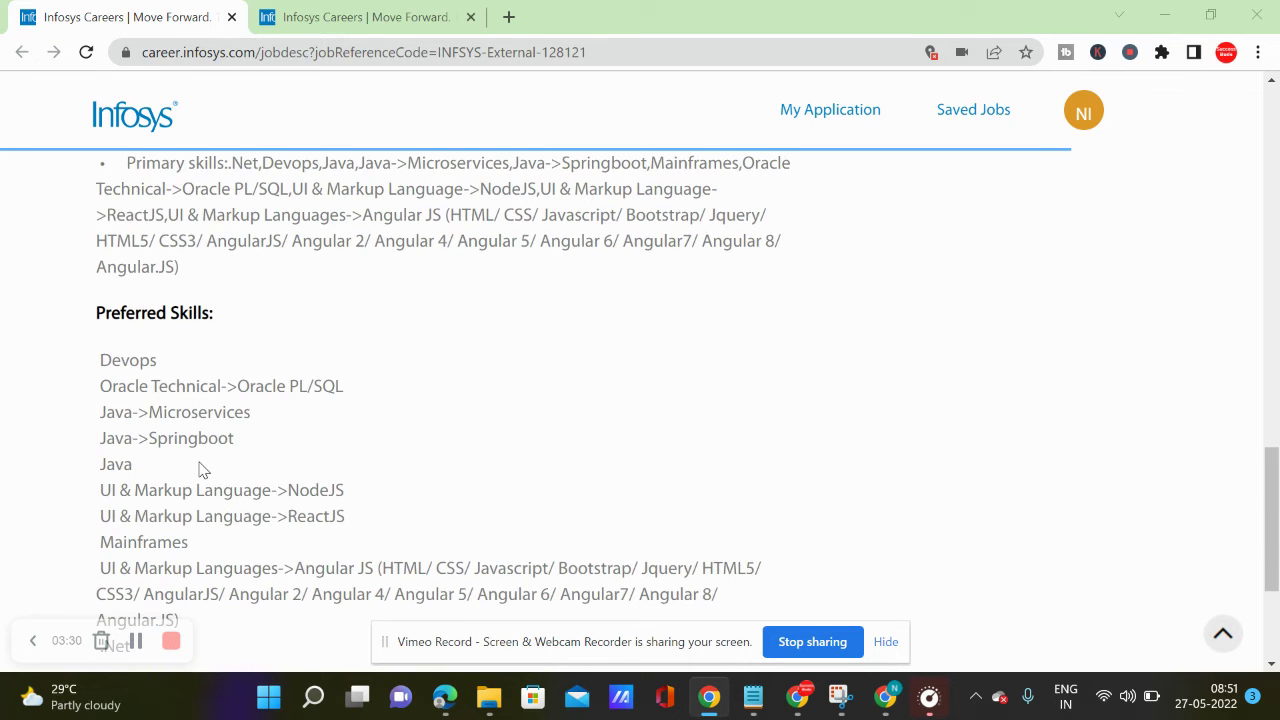
scroll(205, 418, "down", 1)
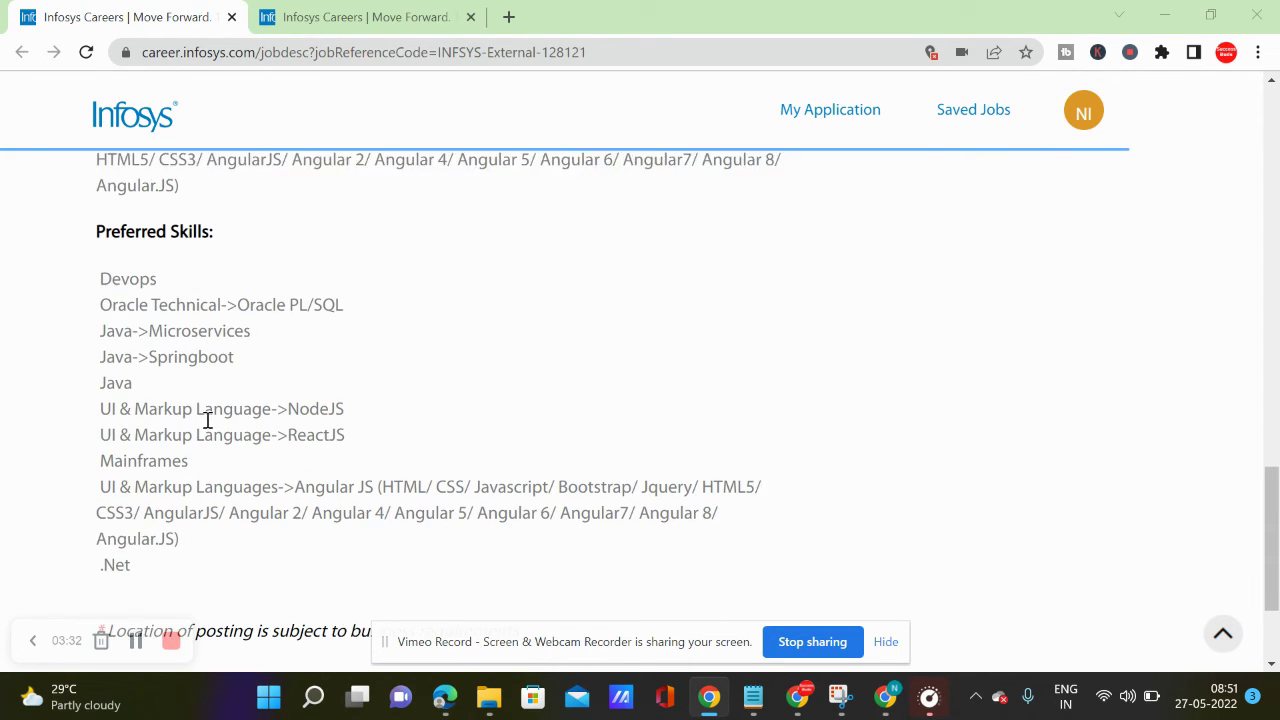
scroll(205, 420, "down", 1)
scroll(207, 420, "up", 7)
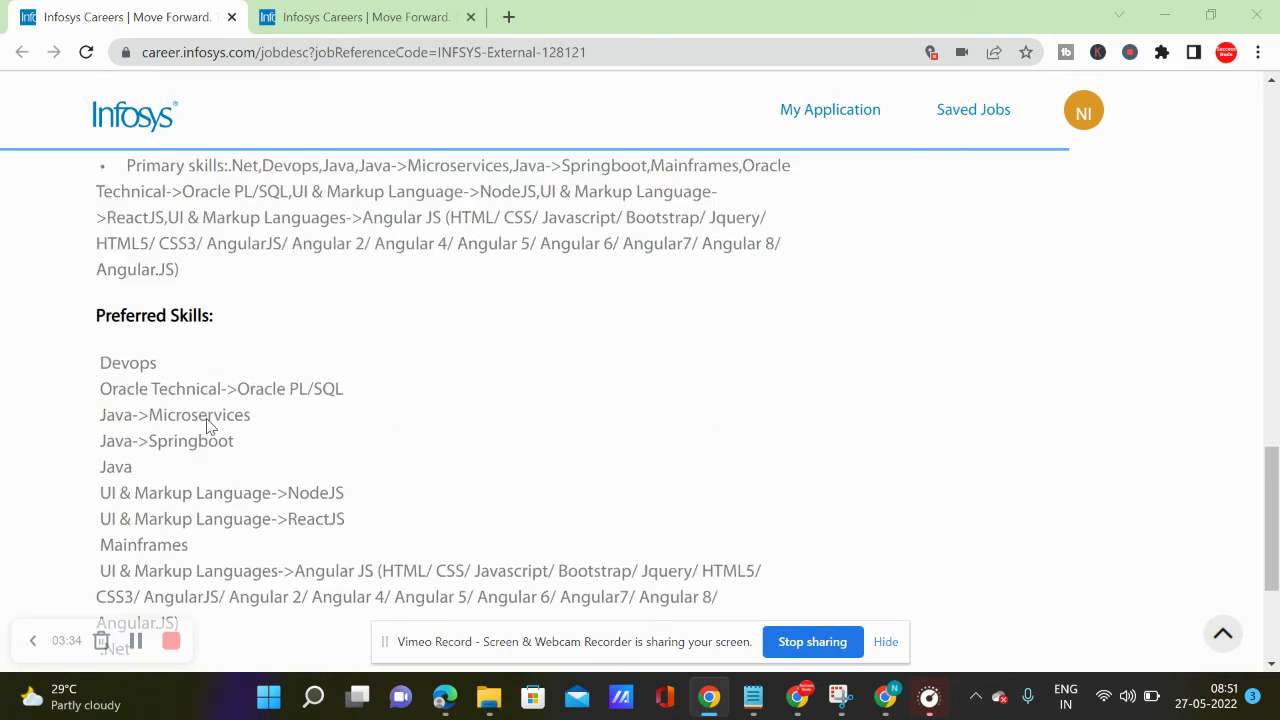
scroll(212, 420, "up", 5)
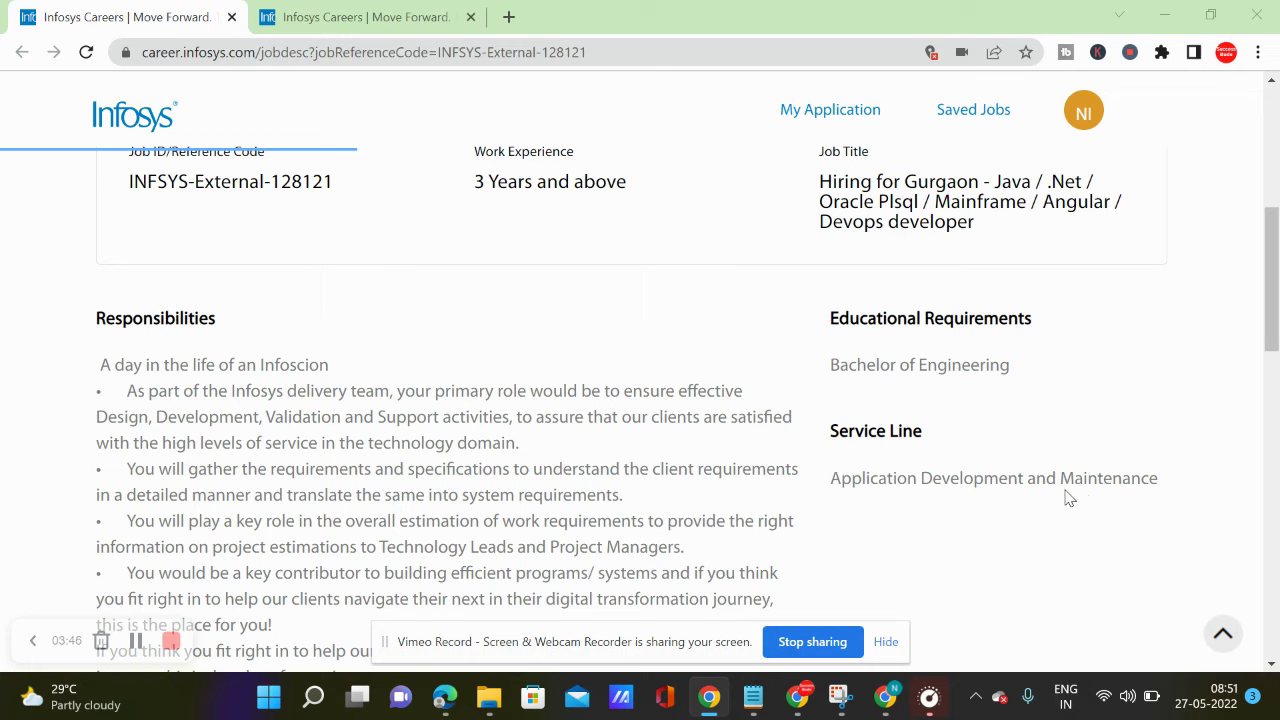
scroll(548, 472, "down", 1)
scroll(548, 472, "down", 10)
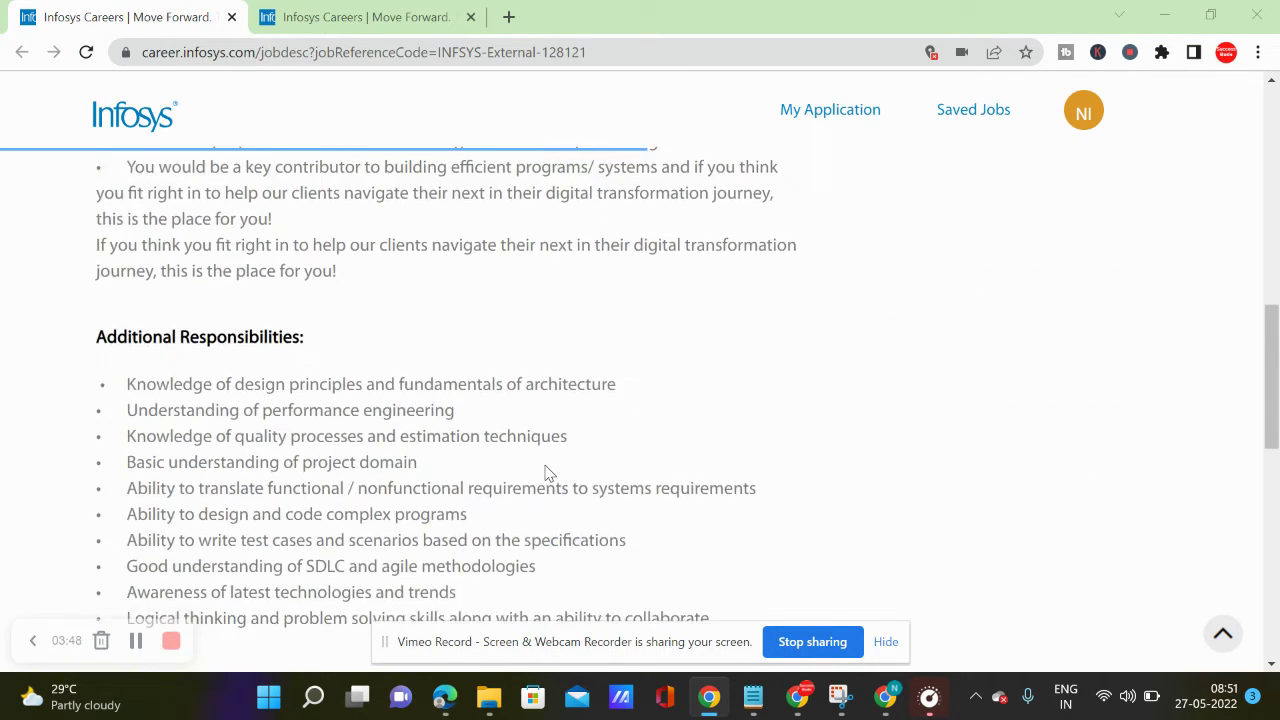
scroll(548, 472, "down", 1)
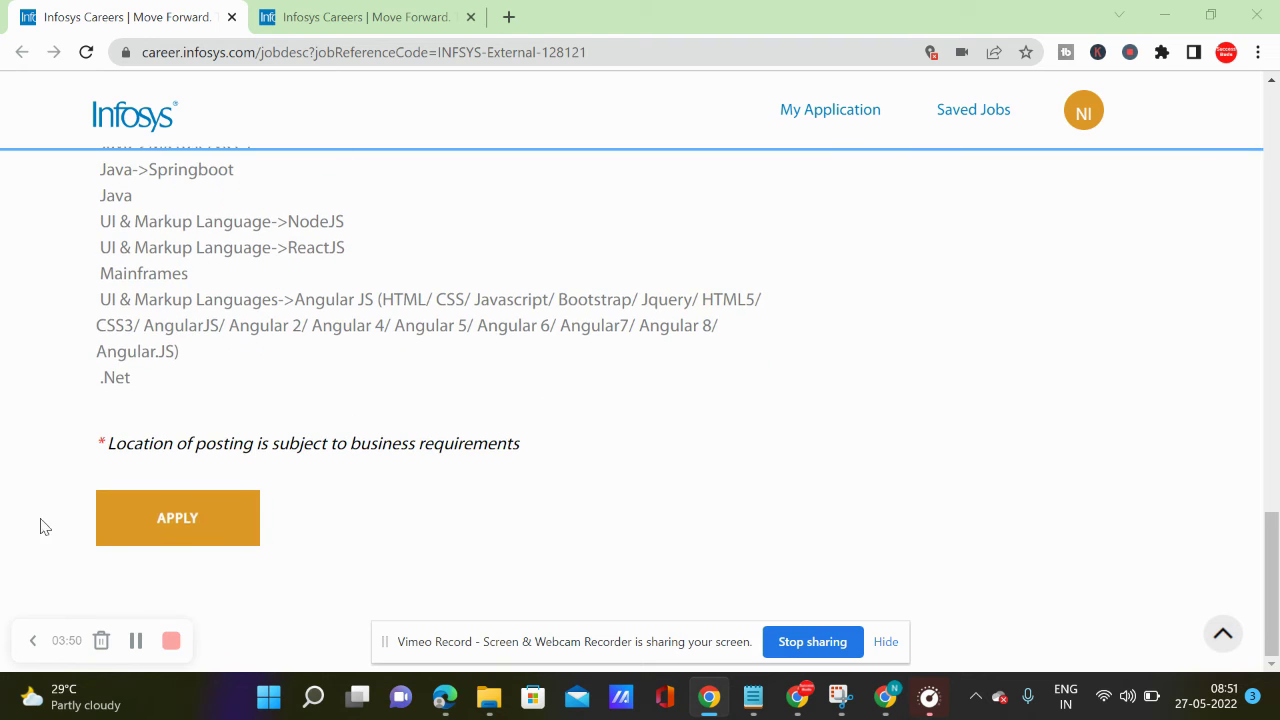
Apply for the job to open the privacy-consent form
left_click(145, 545)
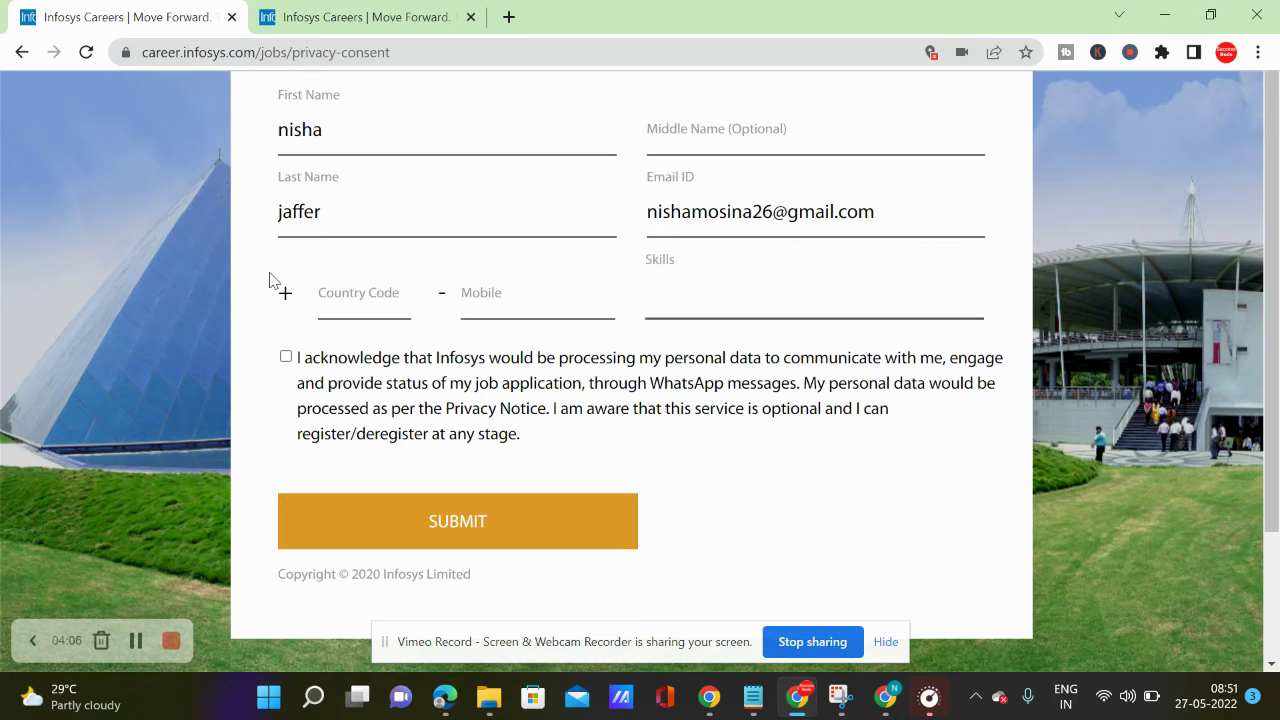
Clear the prefilled First Name and Last Name fields
left_click(343, 139)
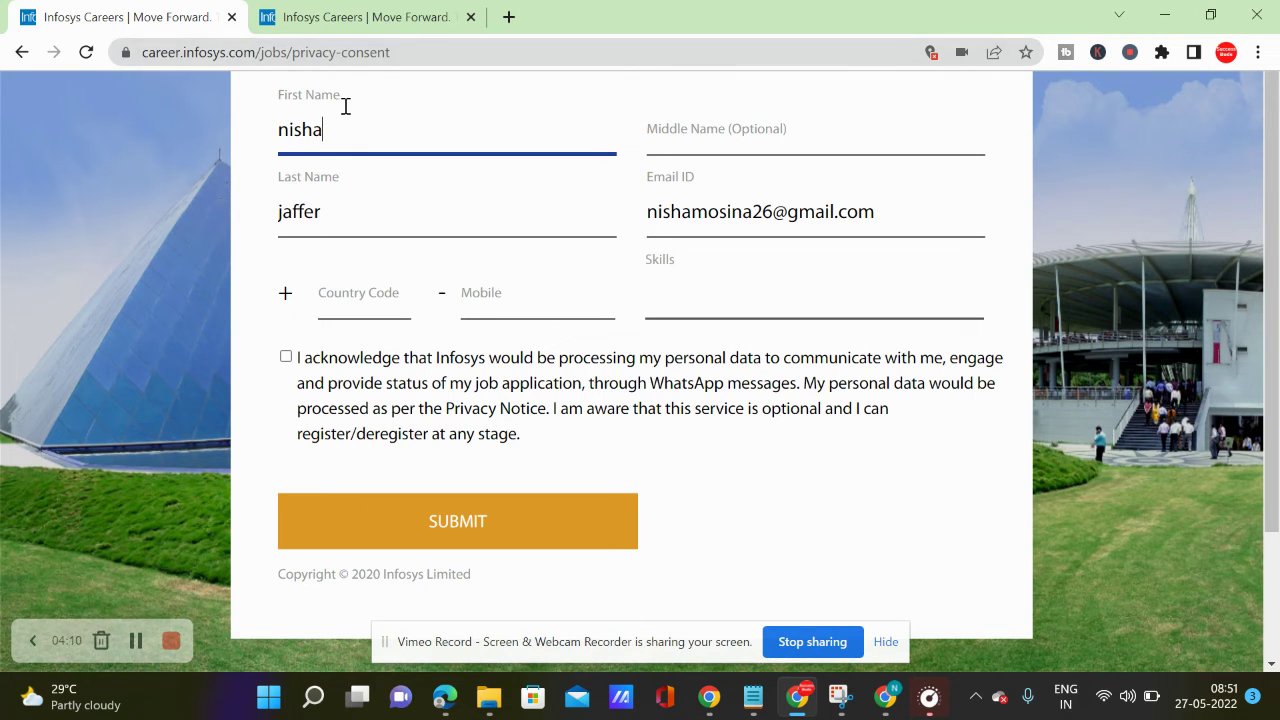
key("BackSpace")
key("BackSpace")
key("BackSpace")
key("BackSpace")
key("BackSpace")
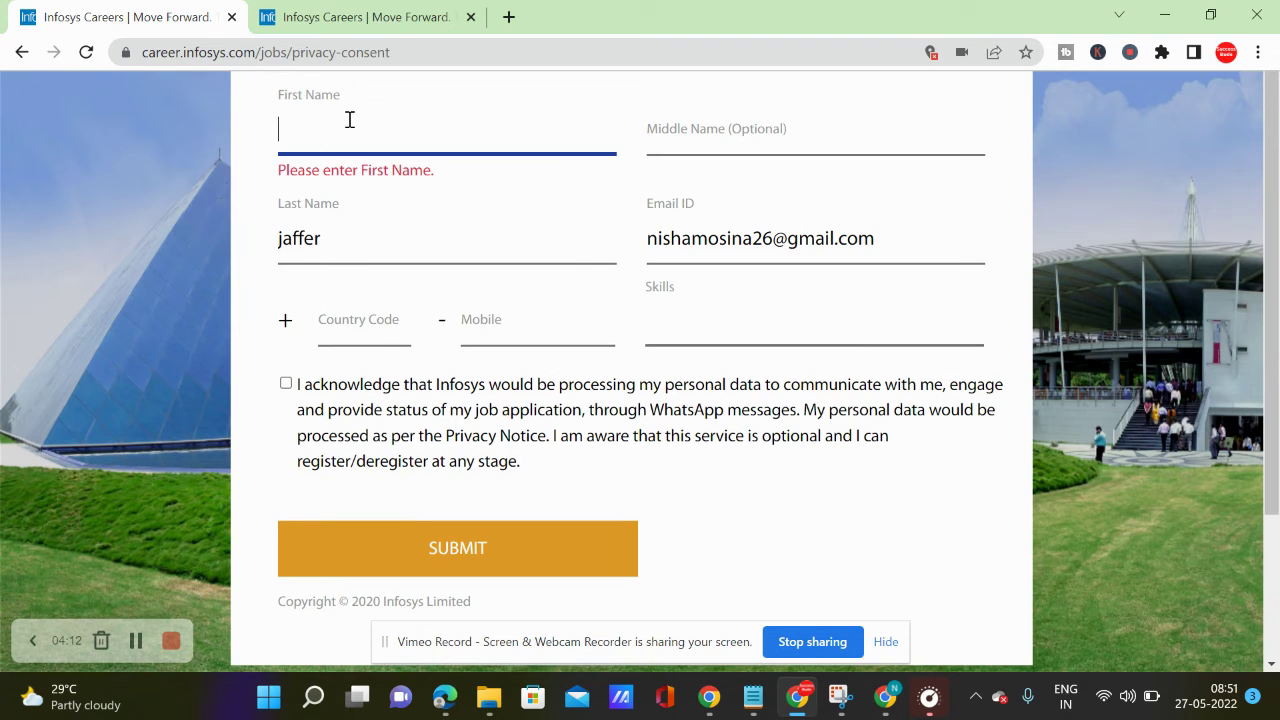
left_click(353, 237)
key("BackSpace")
key("BackSpace")
key("BackSpace")
key("BackSpace")
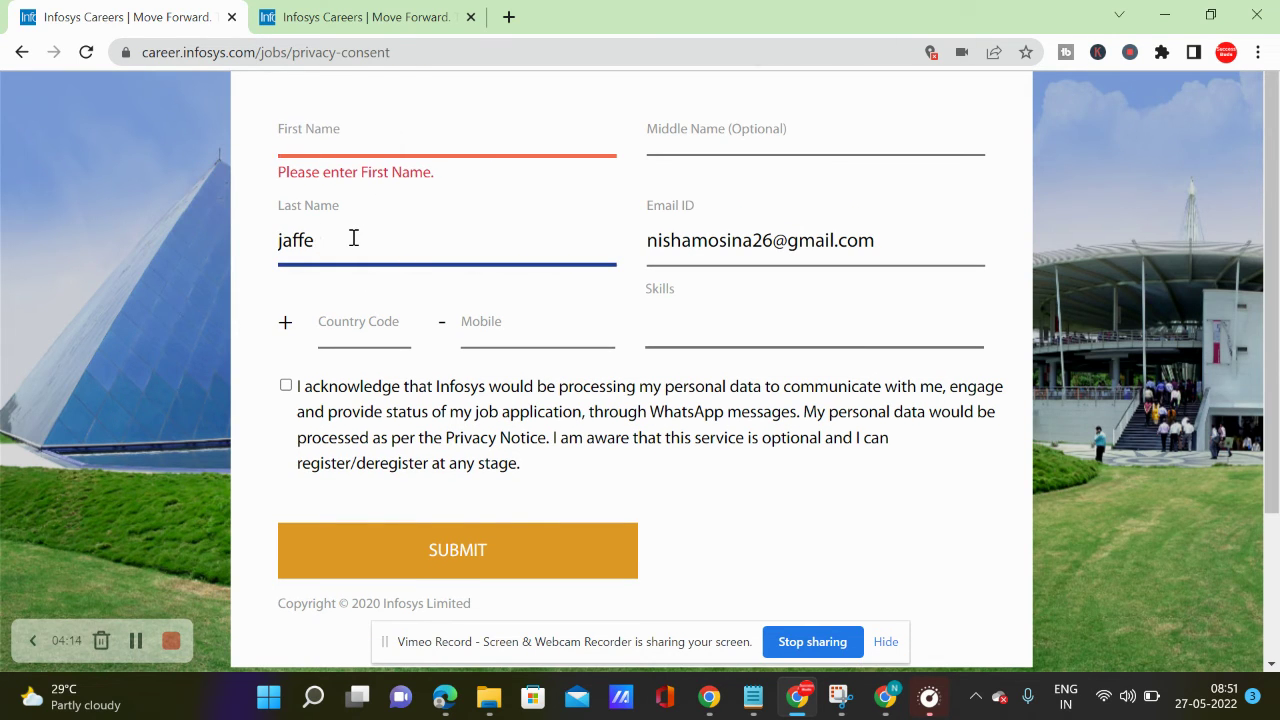
key("BackSpace")
key("BackSpace")
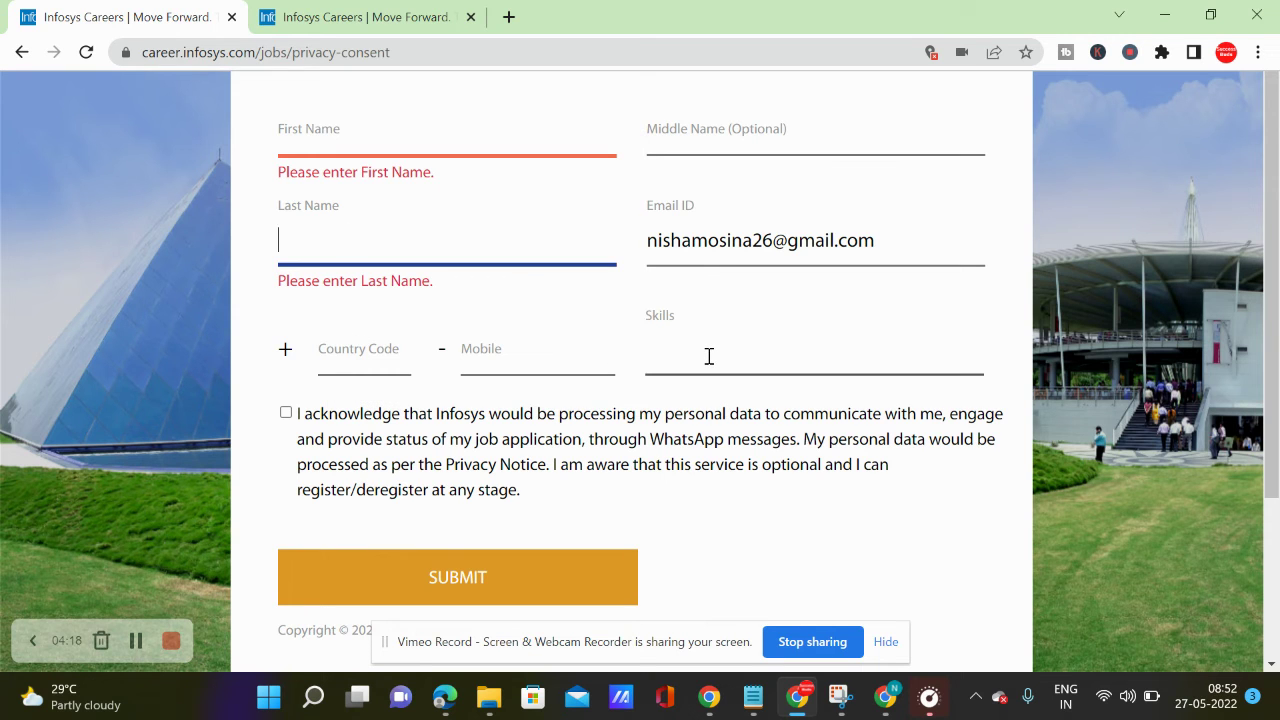
Tick the WhatsApp data-processing acknowledgement checkbox
scroll(708, 356, "down", 1)
scroll(709, 360, "down", 2)
scroll(700, 355, "up", 2)
left_click(285, 416)
Enter 'jjkk' as both the first and last name
left_click(318, 146)
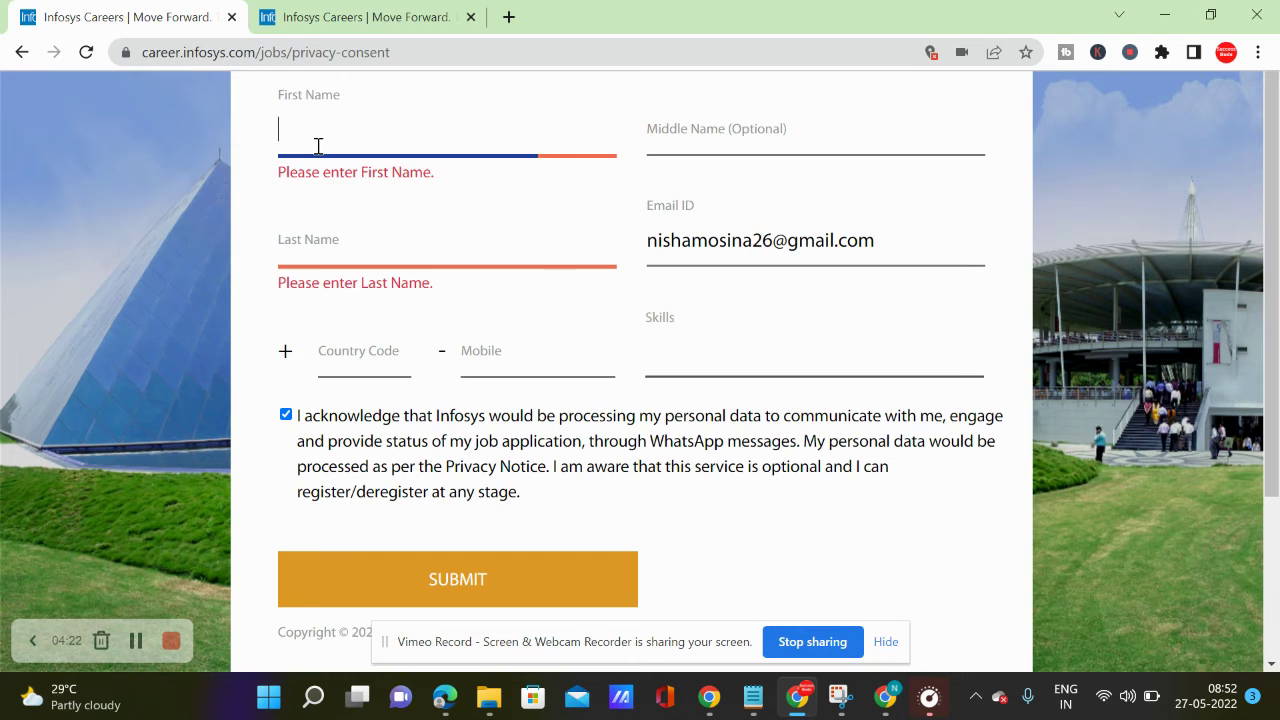
type("jjkk")
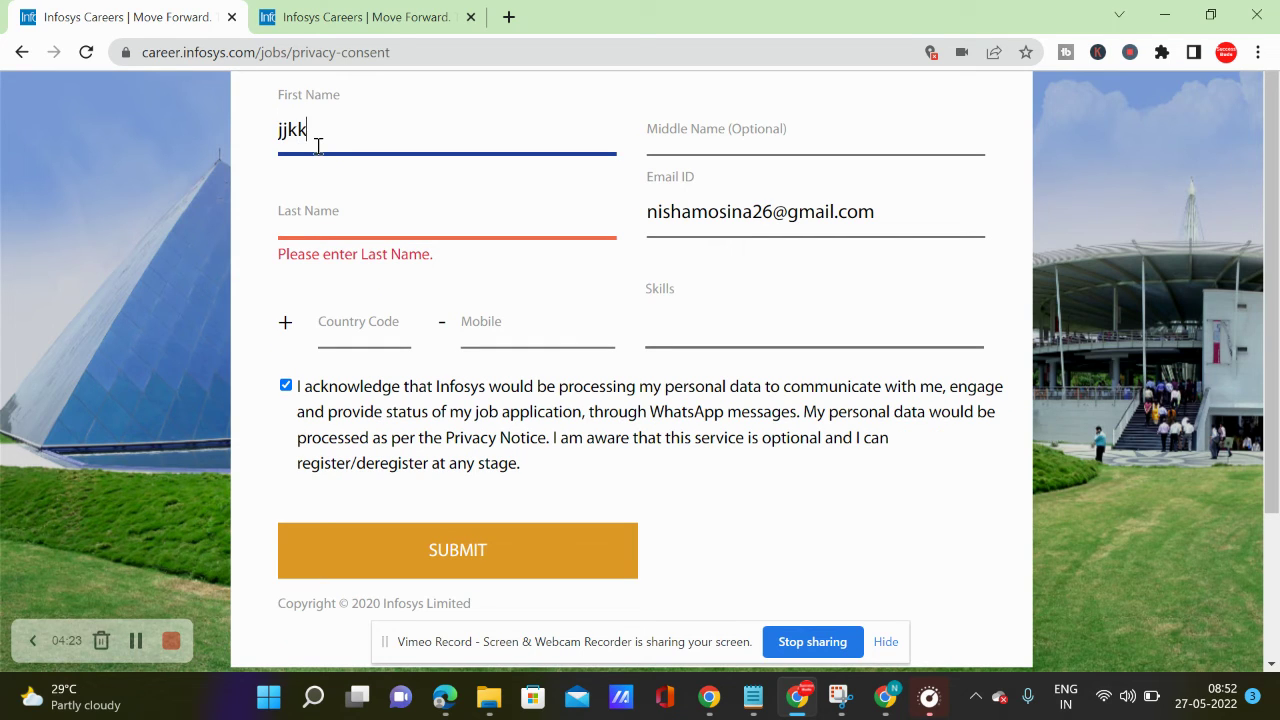
left_click(304, 222)
type("jjkk")
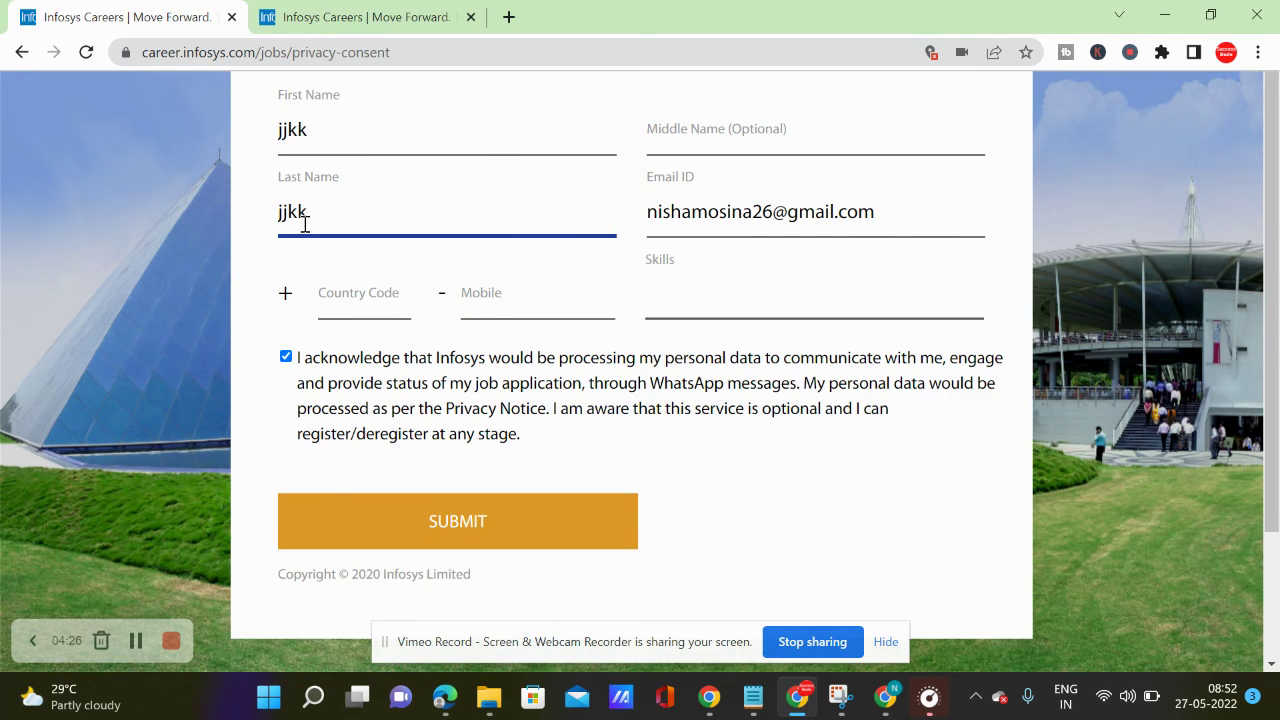
left_click(336, 296)
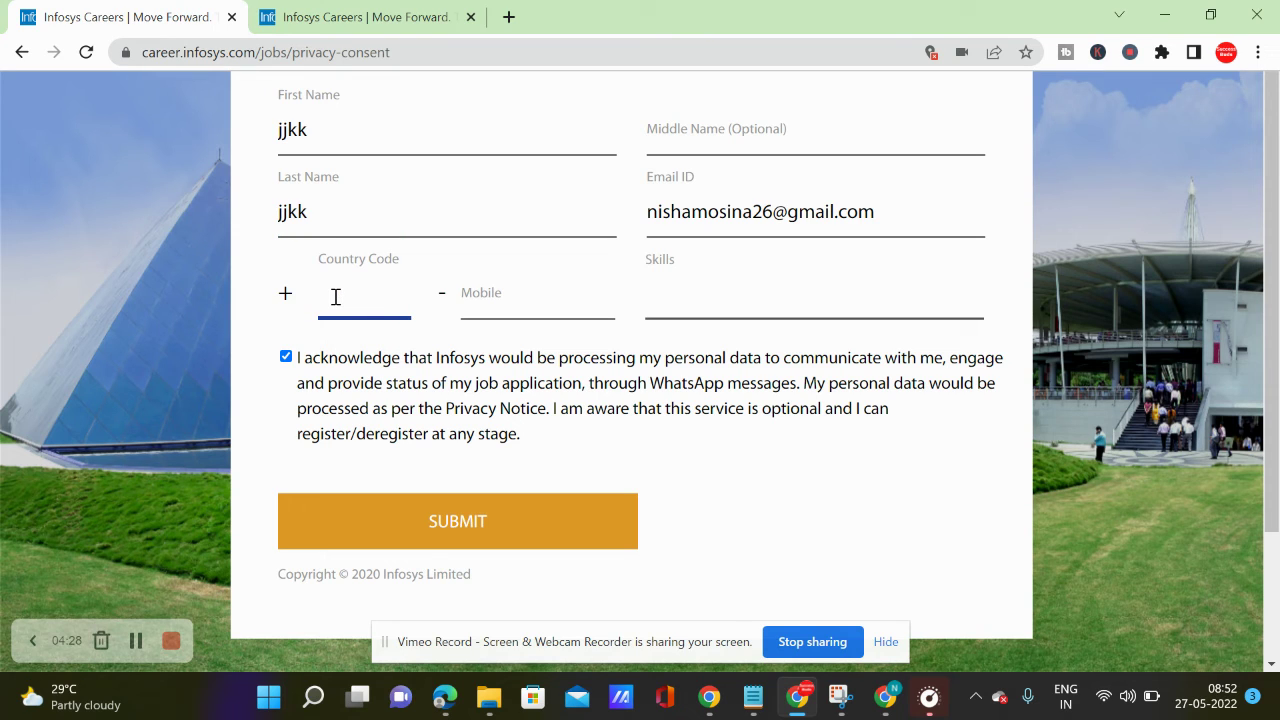